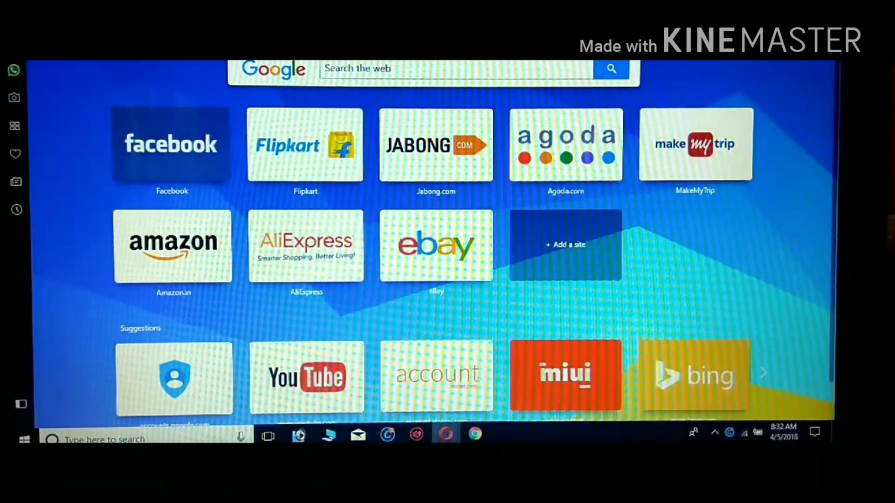
Run a web search for unlocking Mi devices from the browser address bar.
left_click(454, 68)
type("e")
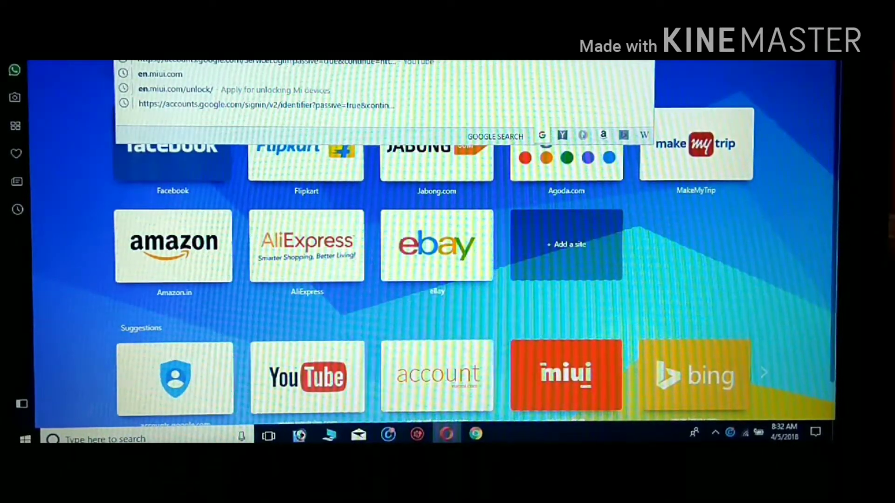
key("Return")
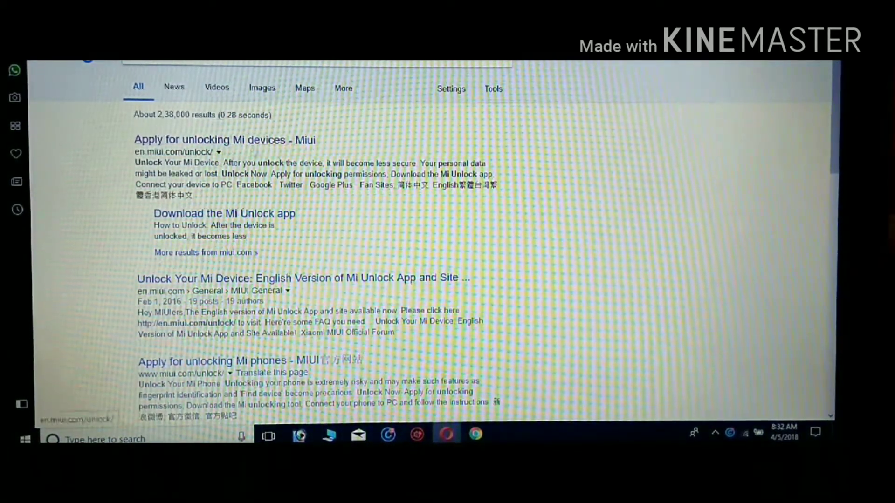
Open the 'Apply for unlocking Mi devices' page, choose Unlock Now, and focus the Xiaomi password field.
left_click(254, 146)
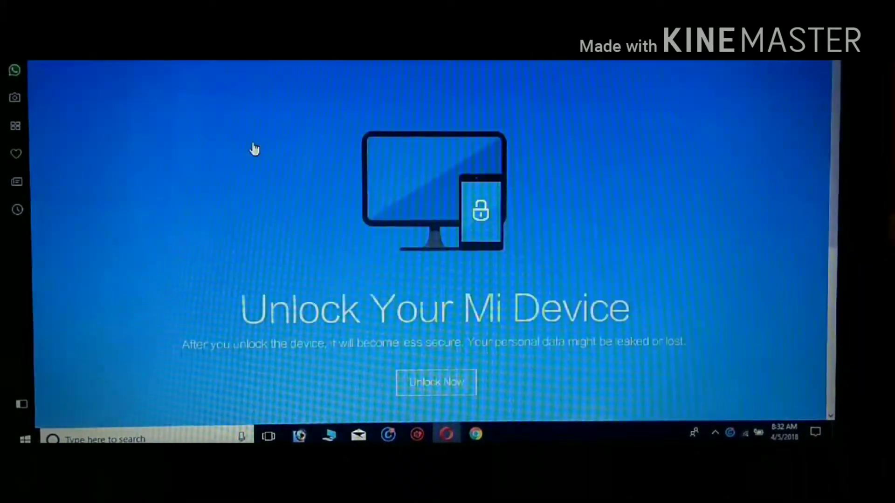
scroll(255, 148, "down", 3)
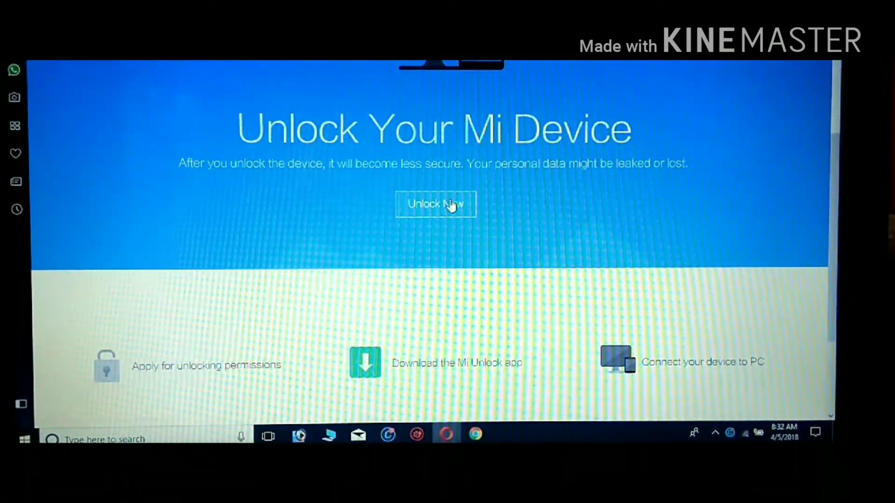
left_click(436, 205)
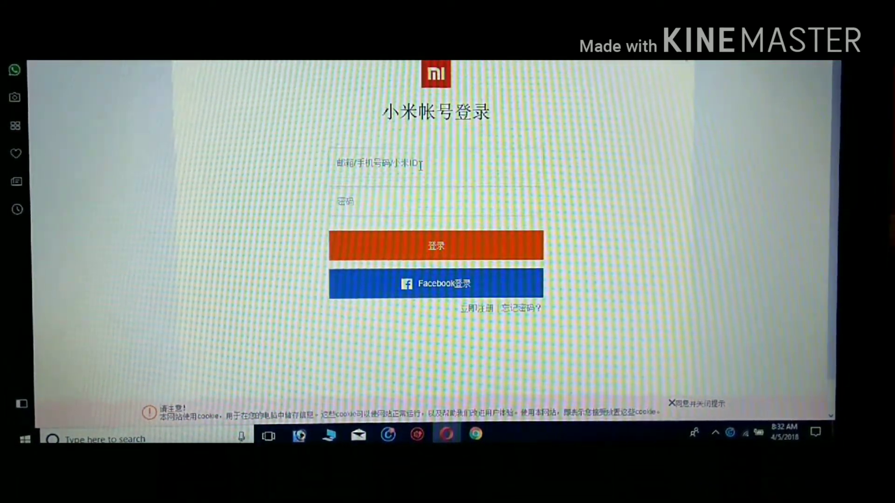
left_click(415, 202)
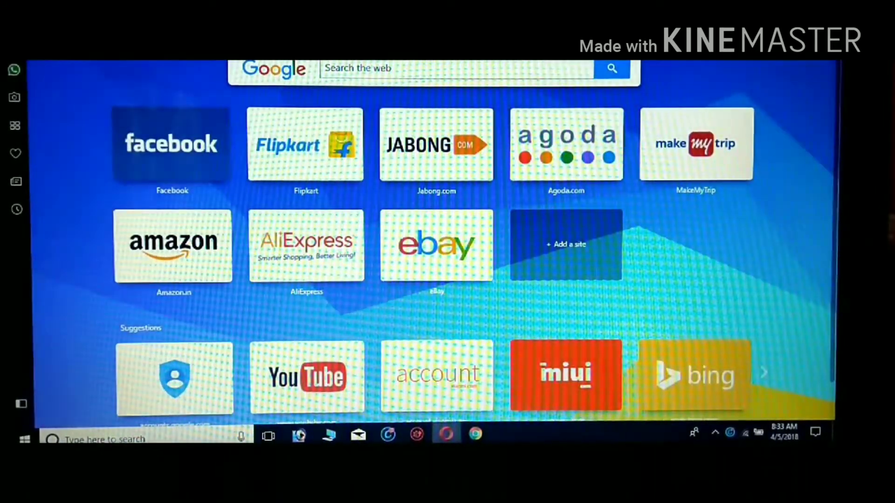
type("en")
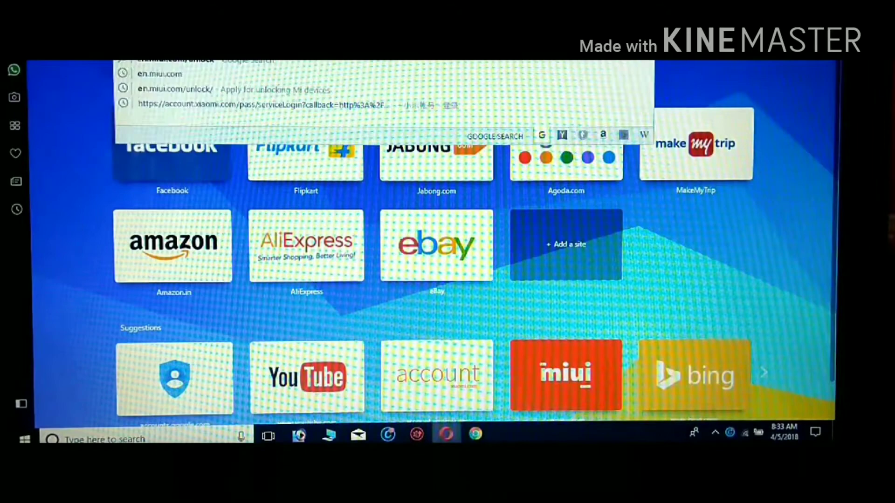
Load the Mi unlock site and go to its 'Download the Mi Unlock app' page.
key("Return")
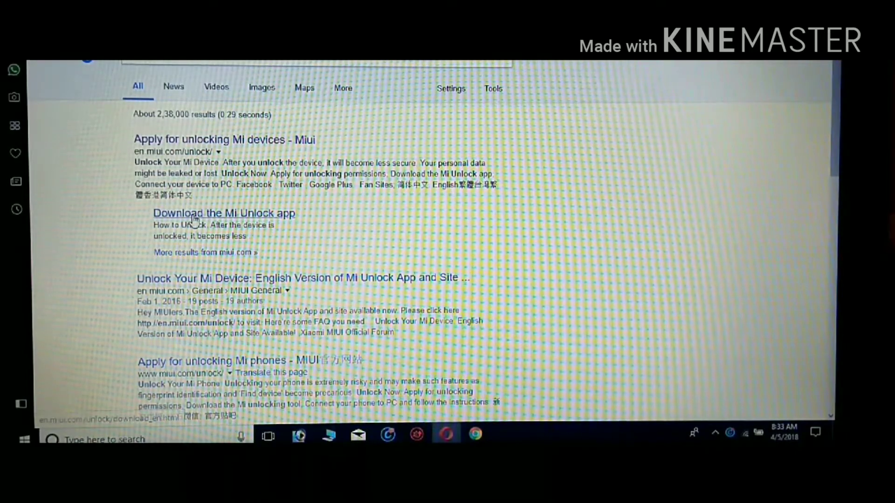
left_click(195, 217)
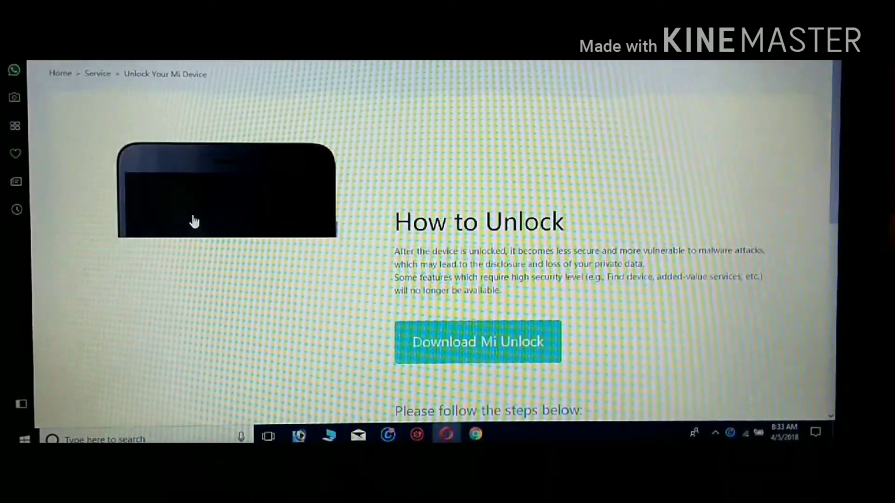
scroll(458, 285, "down", 1)
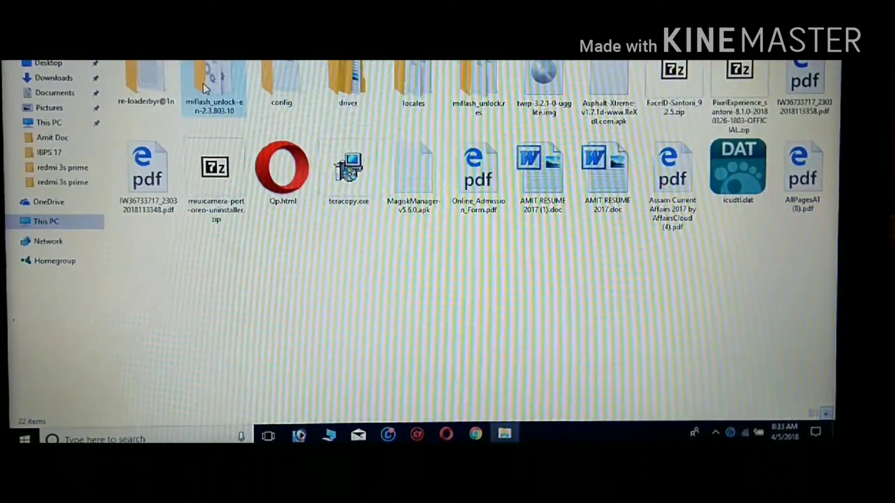
Run miflash_unlock.exe from the miflash_unlock folder as administrator.
double_click(191, 84)
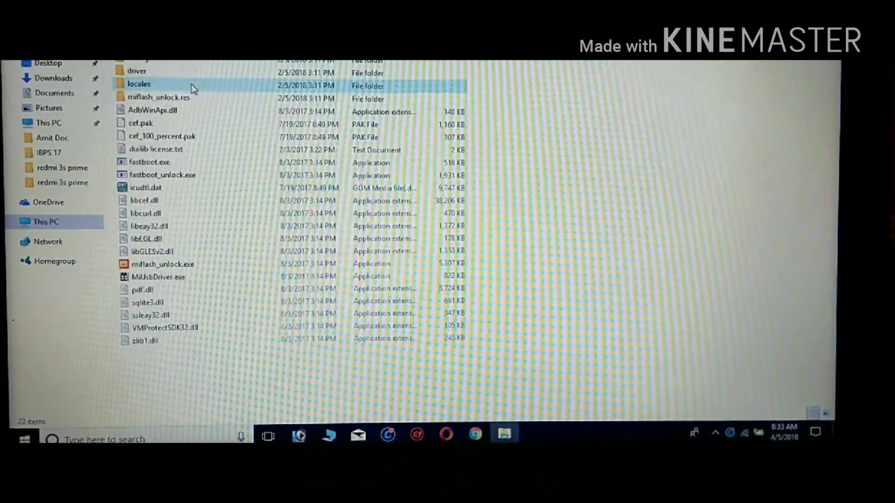
left_click(157, 264)
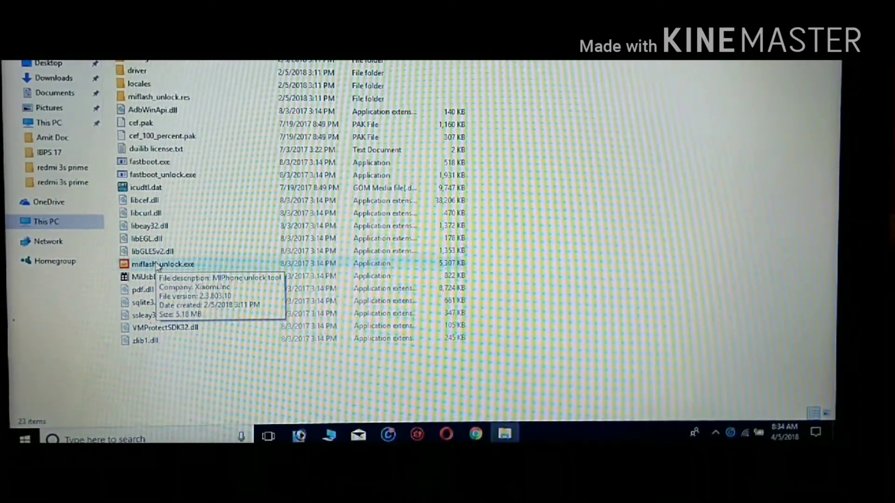
right_click(157, 266)
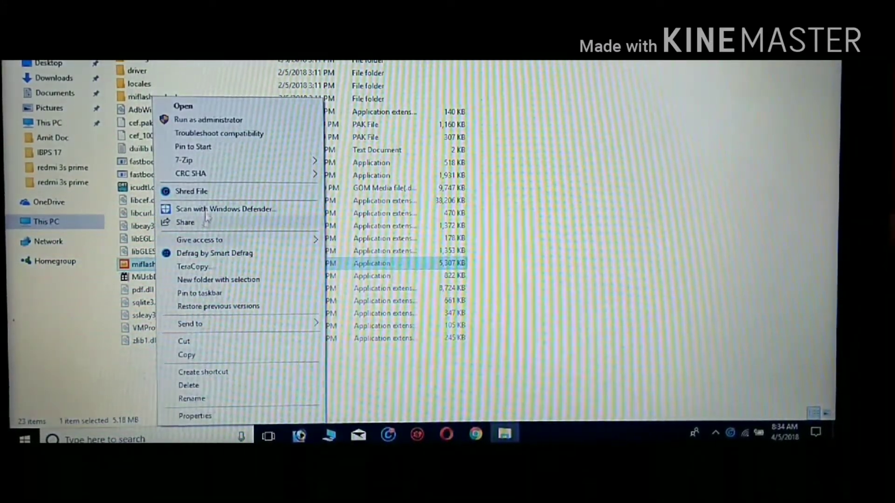
left_click(193, 122)
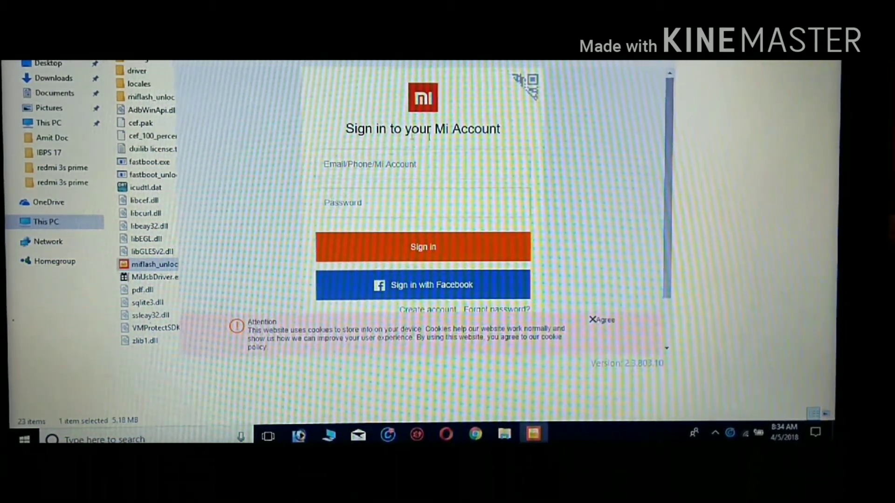
Fill in the Mi account email/phone and password fields on the Mi Unlock sign-in screen.
left_click(431, 164)
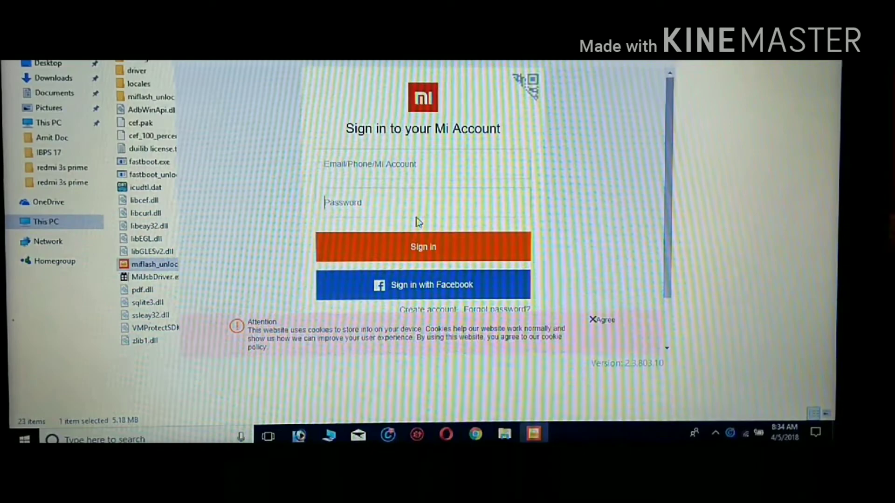
left_click(416, 206)
left_click(433, 171)
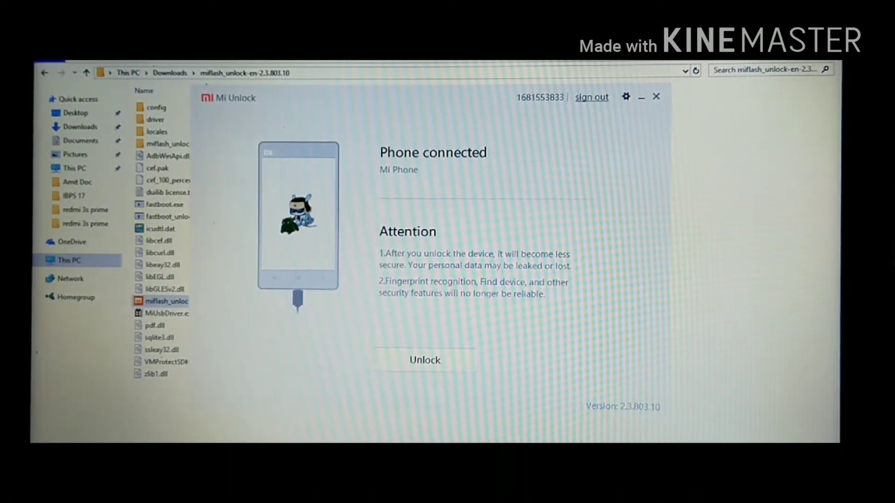
Unlock the connected phone, choosing 'Unlock anyway' at the malware warning.
left_click(423, 360)
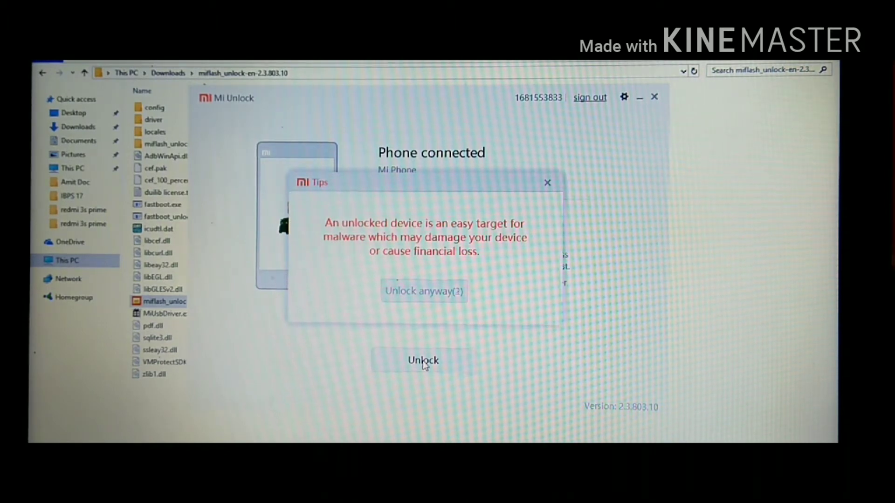
left_click(448, 295)
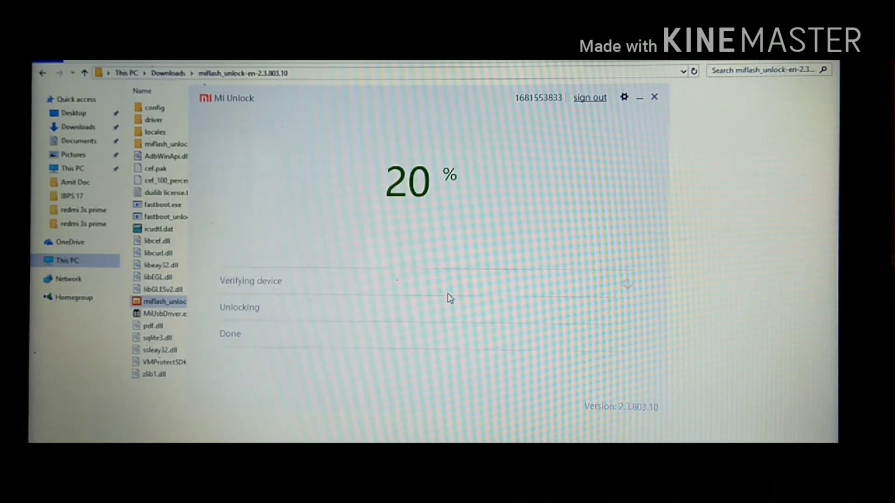